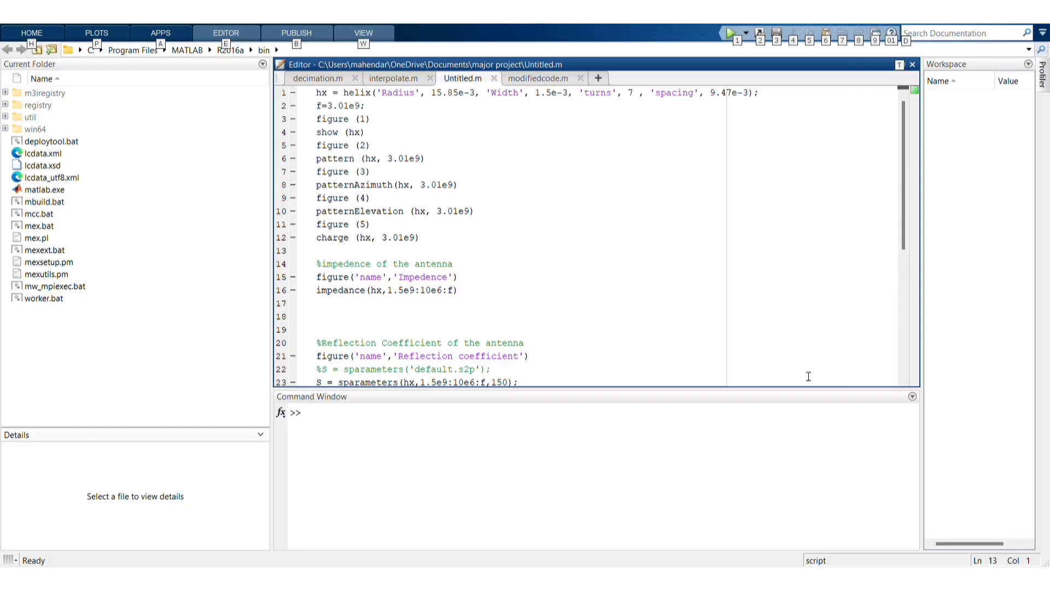
- Run Untitled.m to sweep 152 frequency points, getting directivity 12.3514 and bandwidth 65
key("Escape")
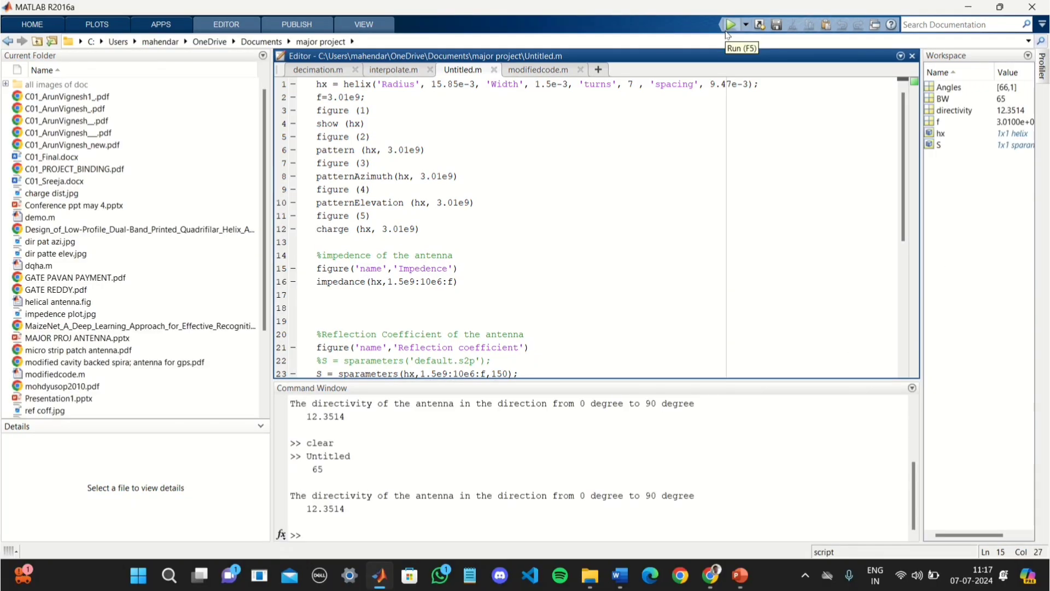
left_click(727, 33)
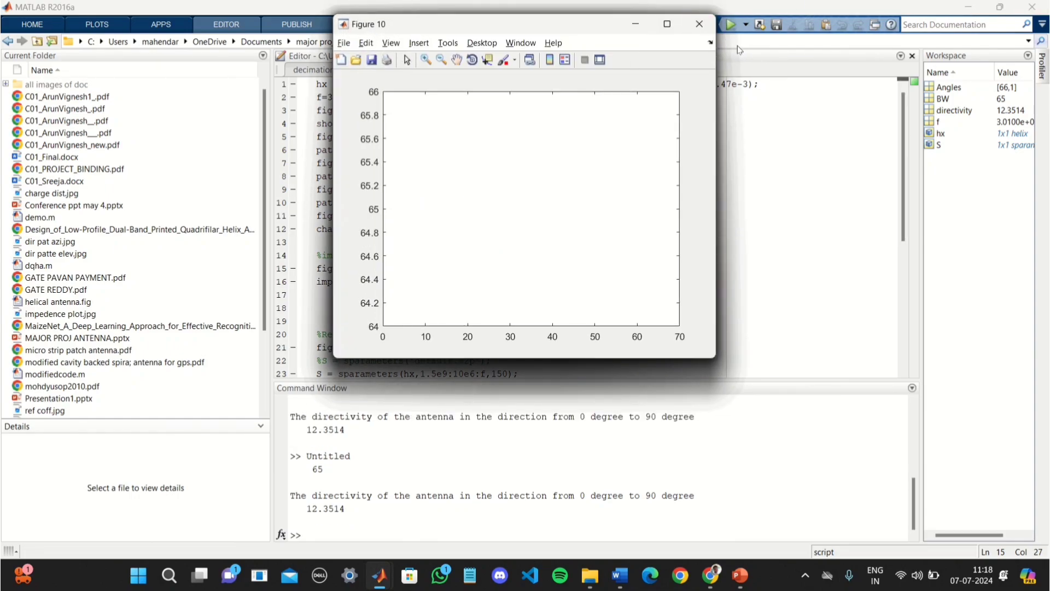
- Close the empty Figure 10, move the VSWR plot aside, and maximize the Return Loss plot
left_click(705, 31)
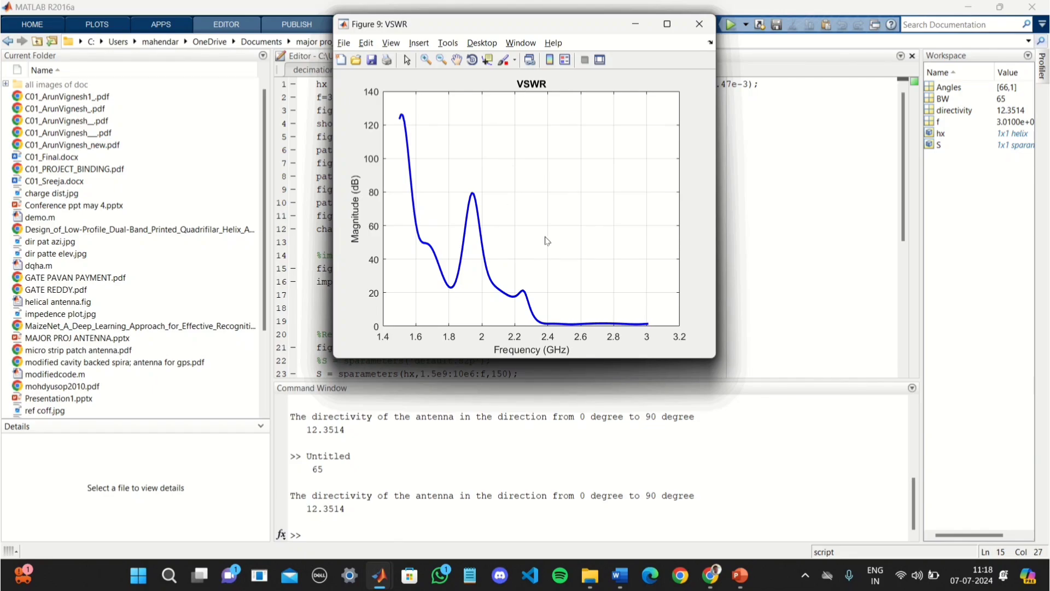
left_click_drag(611, 32, 949, 205)
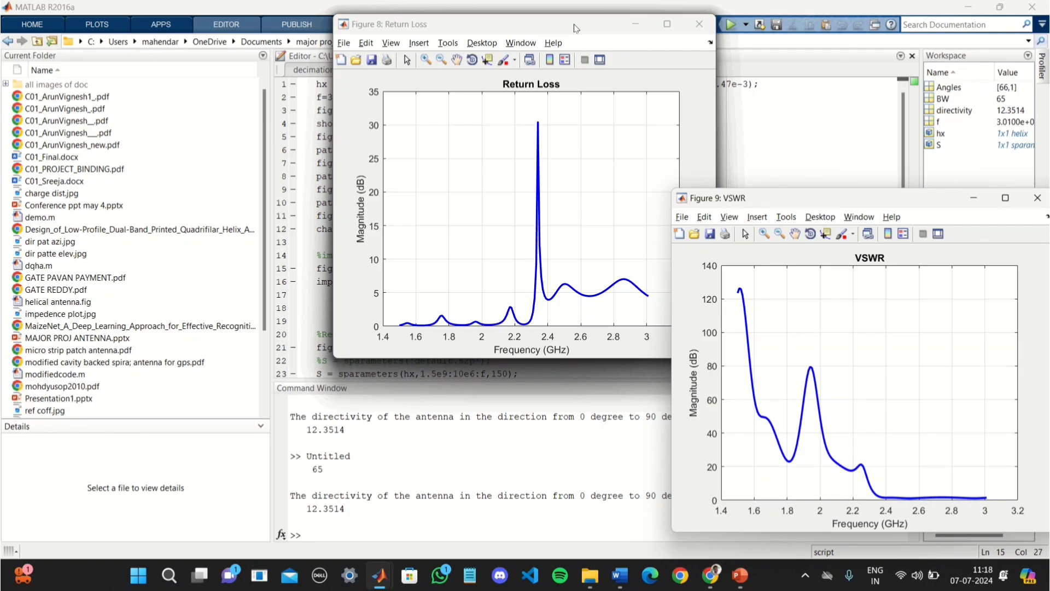
double_click(574, 29)
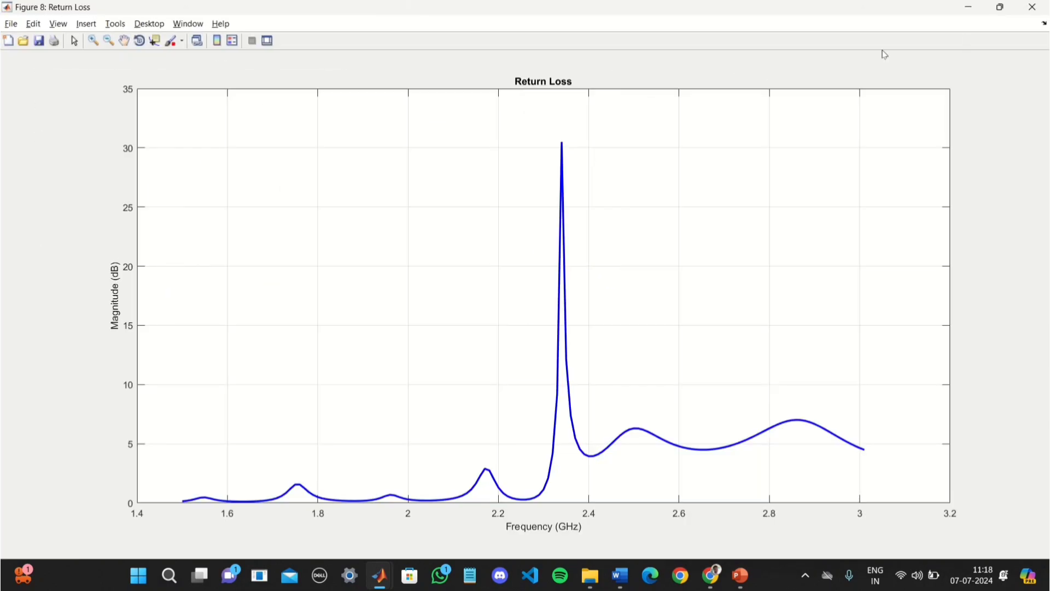
- Move the Return Loss, reflection-coefficient, impedance and charge plots aside to reveal Figure 4's polar plot
left_click(969, 7)
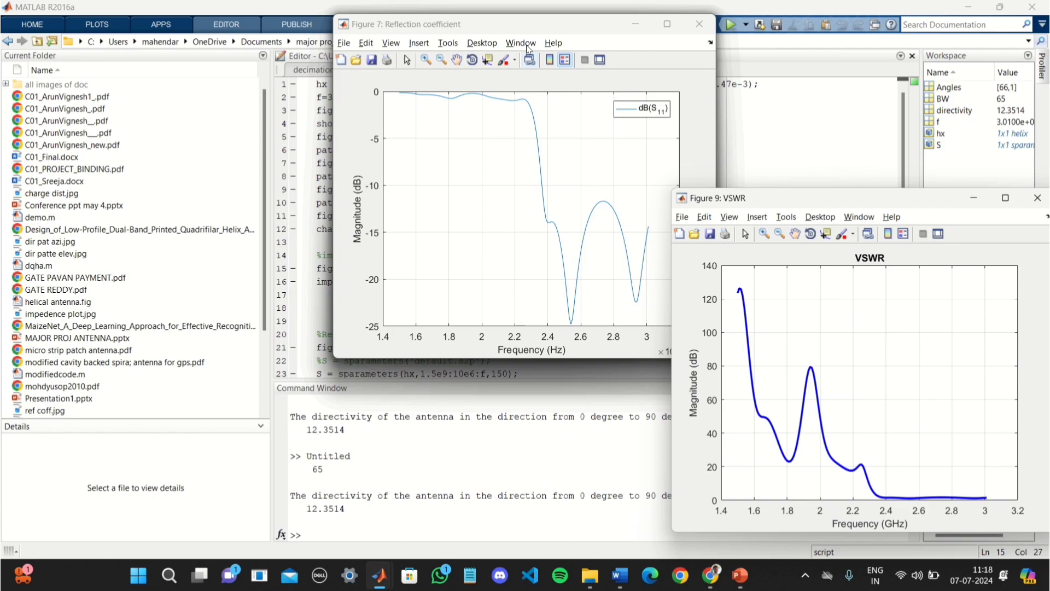
left_click_drag(538, 30, 876, 211)
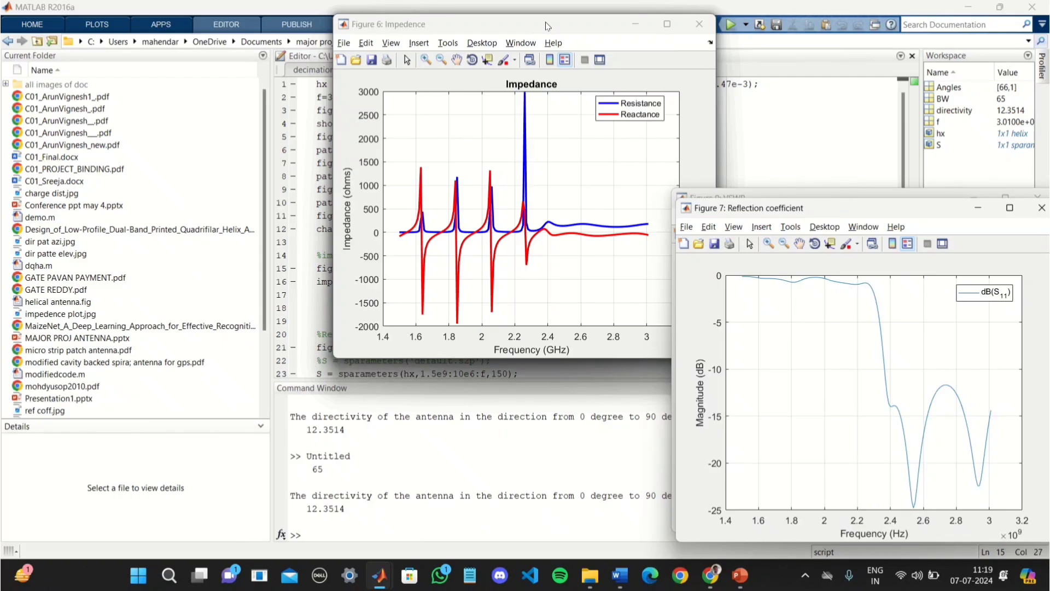
left_click_drag(545, 26, 887, 212)
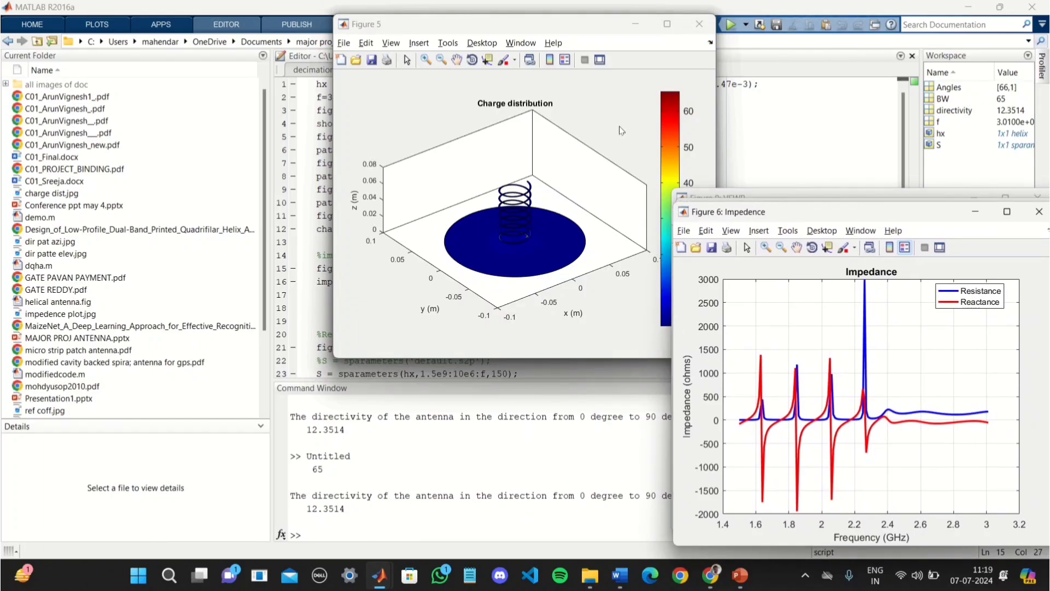
left_click(535, 25)
left_click_drag(534, 25, 922, 203)
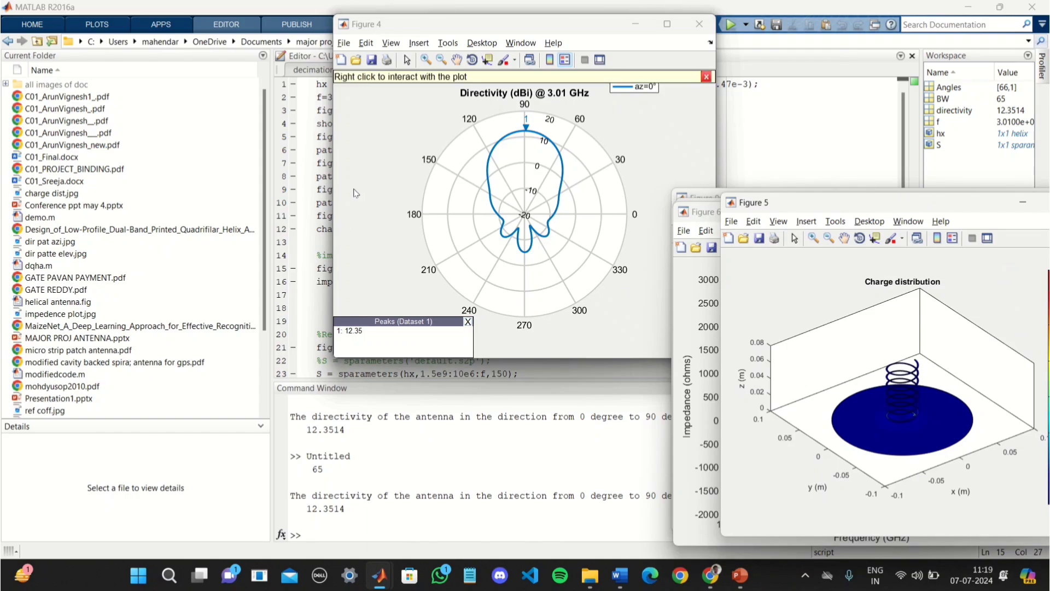
- Move Figures 4, 3 and 2 aside to reveal the helix model beside Untitled.m
left_click_drag(492, 28, 884, 225)
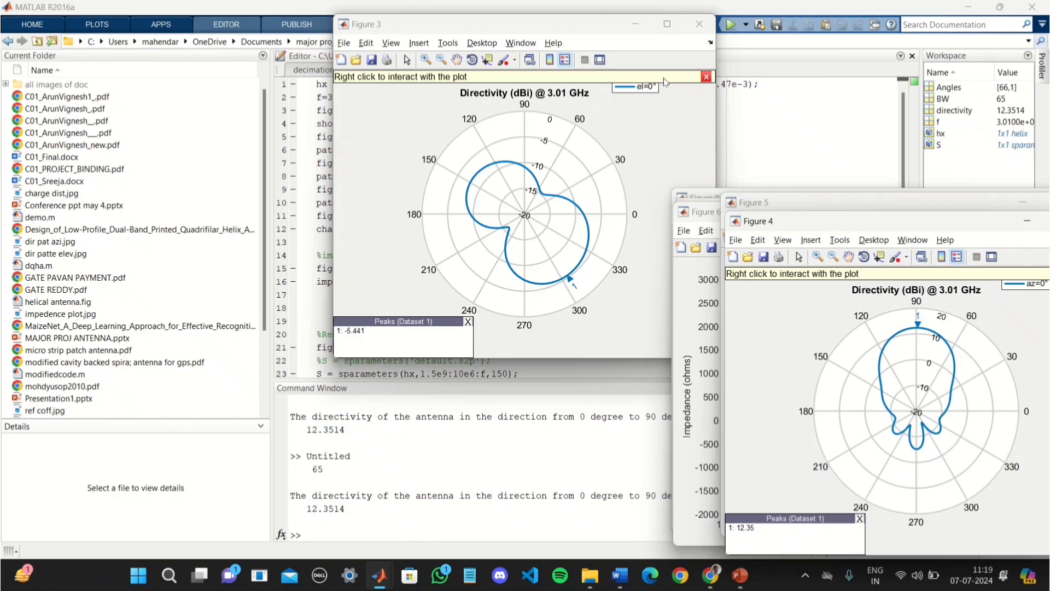
left_click_drag(543, 29, 966, 209)
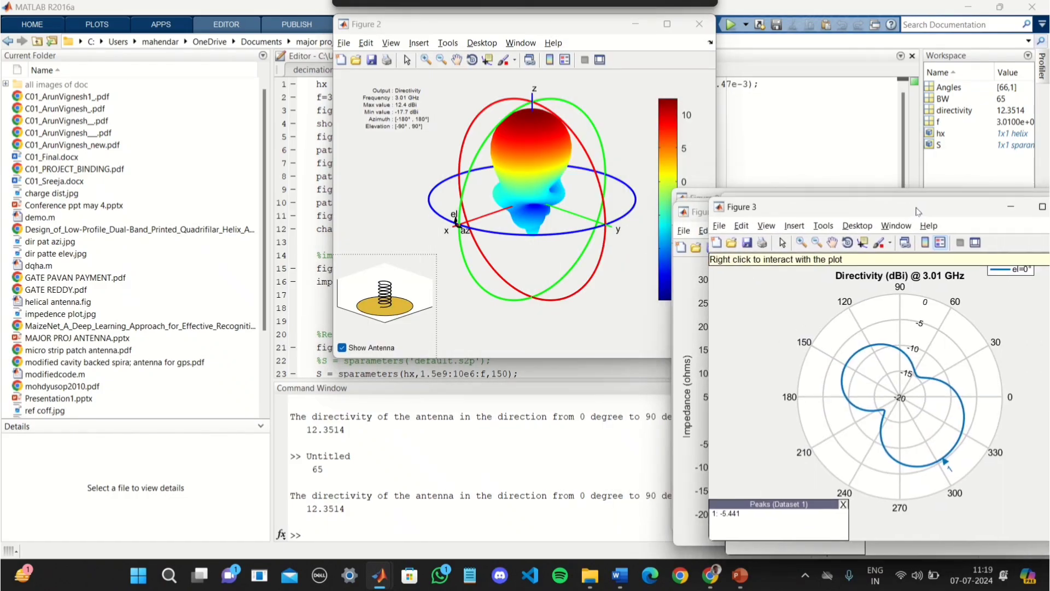
left_click_drag(919, 211, 908, 212)
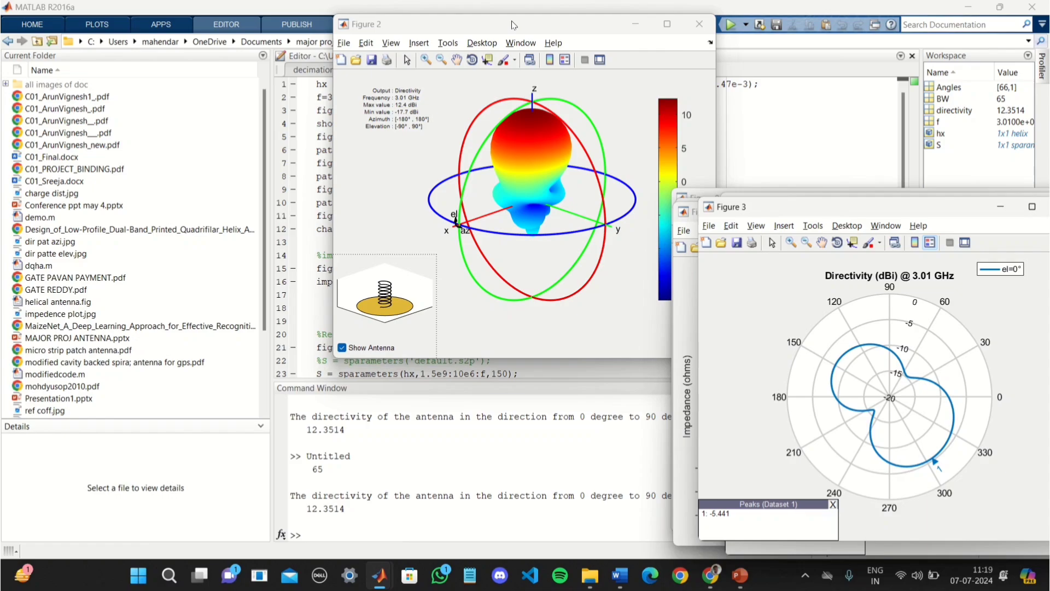
left_click_drag(514, 24, 992, 297)
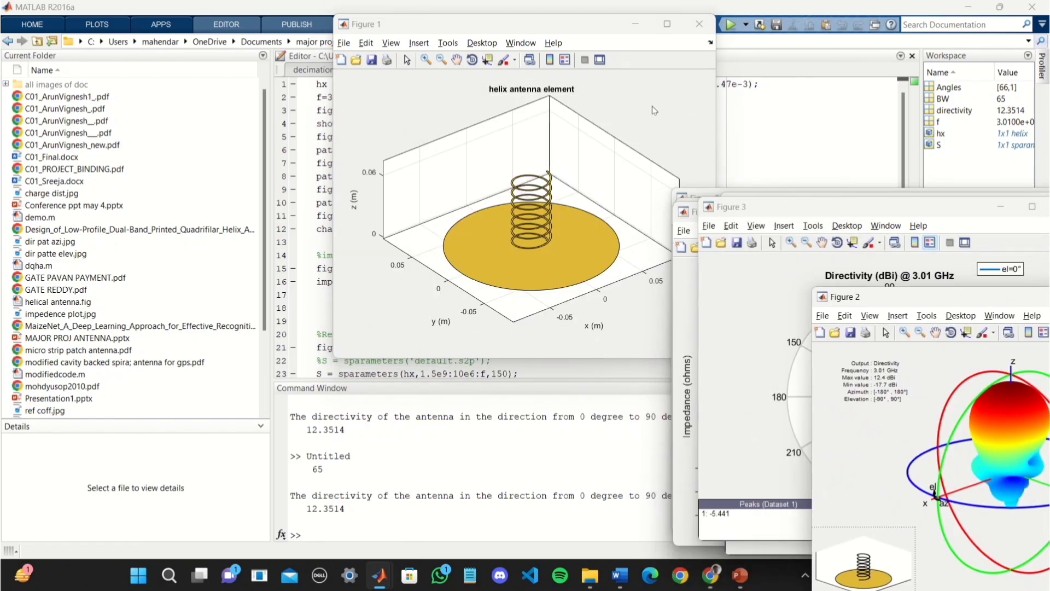
left_click_drag(545, 28, 870, 205)
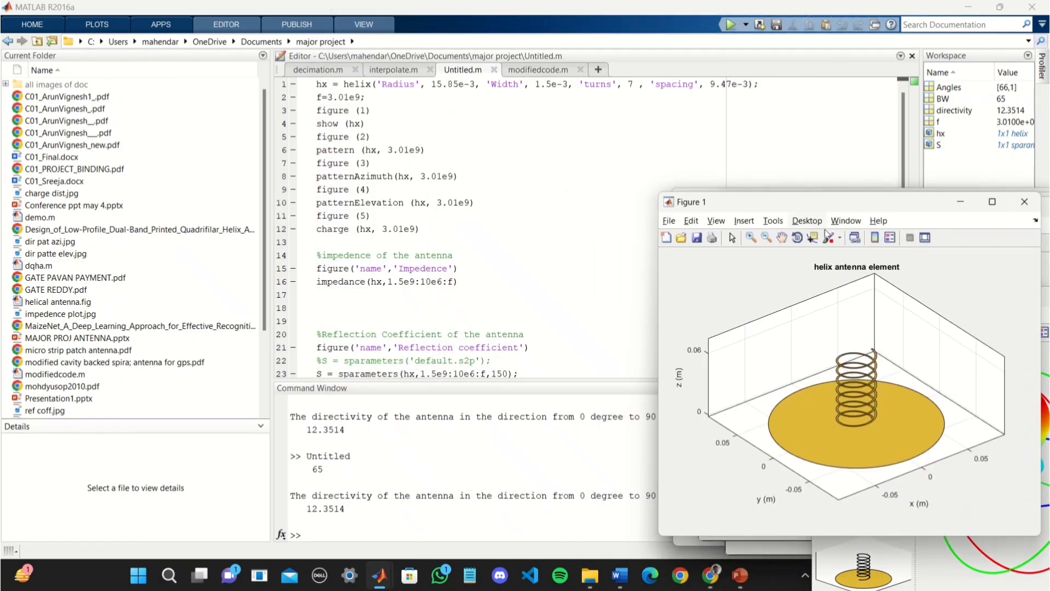
- Scroll the CRC FINAL WORD 2 paper from its abstract down to the VII. References section
mouse_move(620, 574)
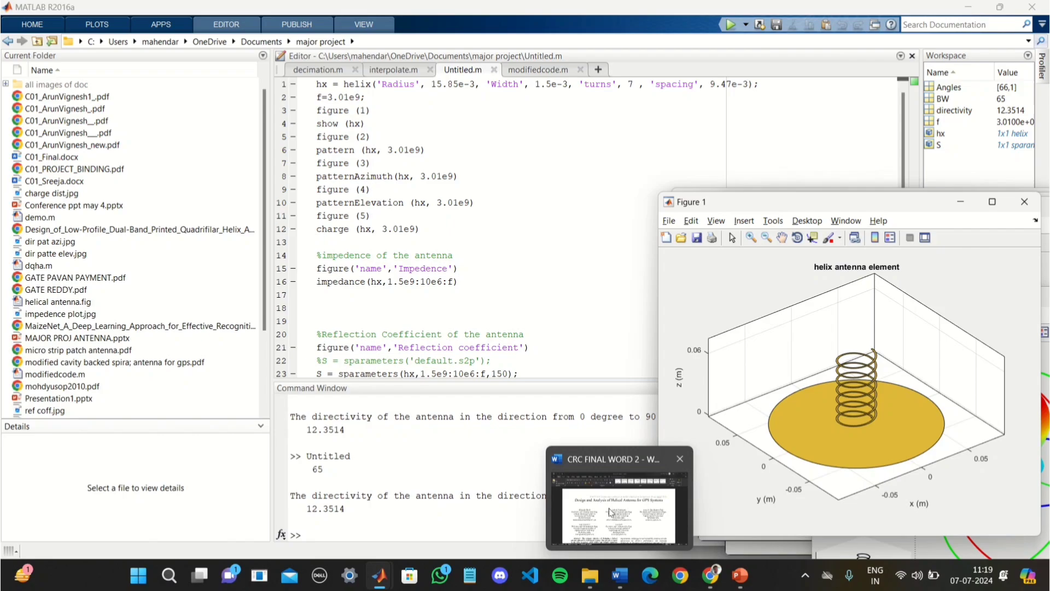
left_click(601, 491)
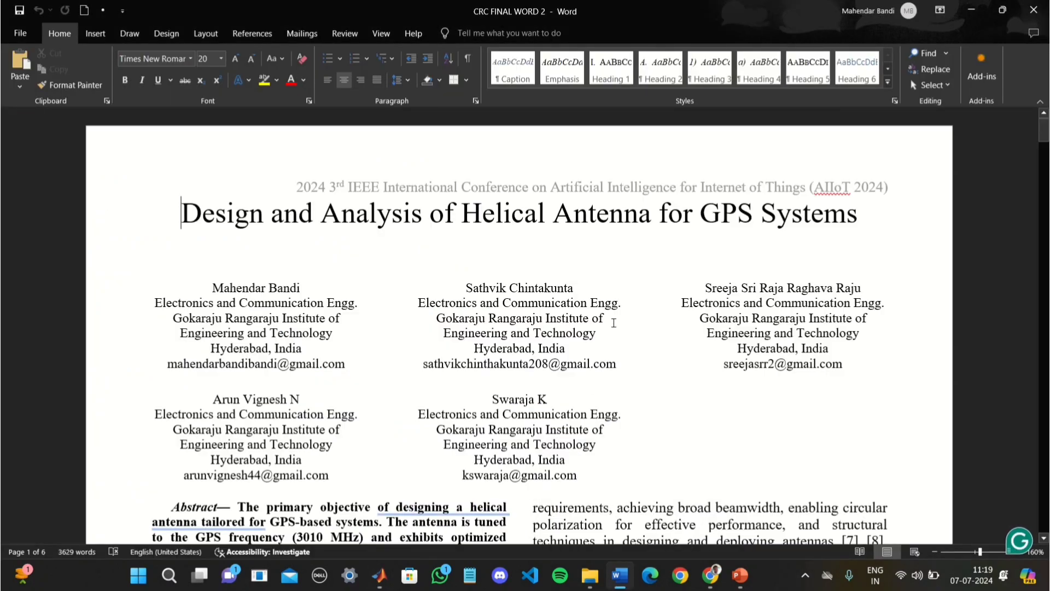
scroll(625, 294, "down", 10)
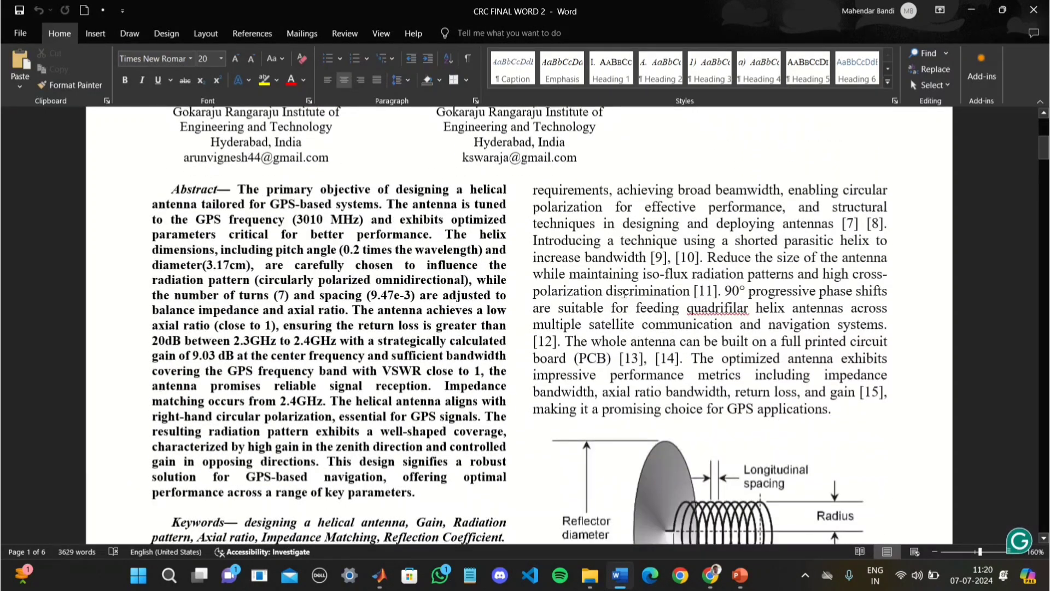
scroll(623, 295, "down", 12)
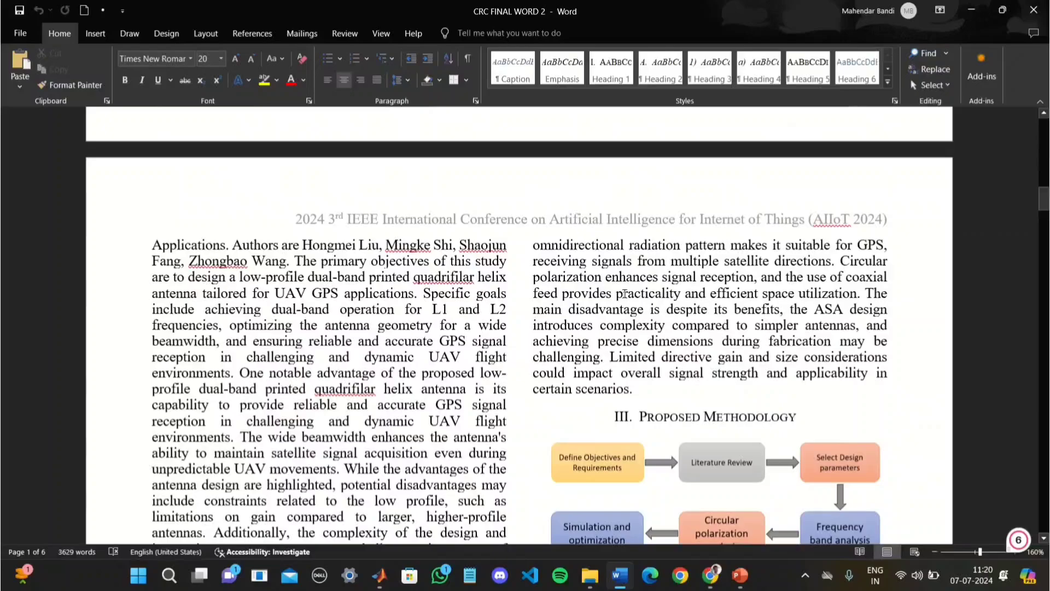
scroll(625, 293, "down", 12)
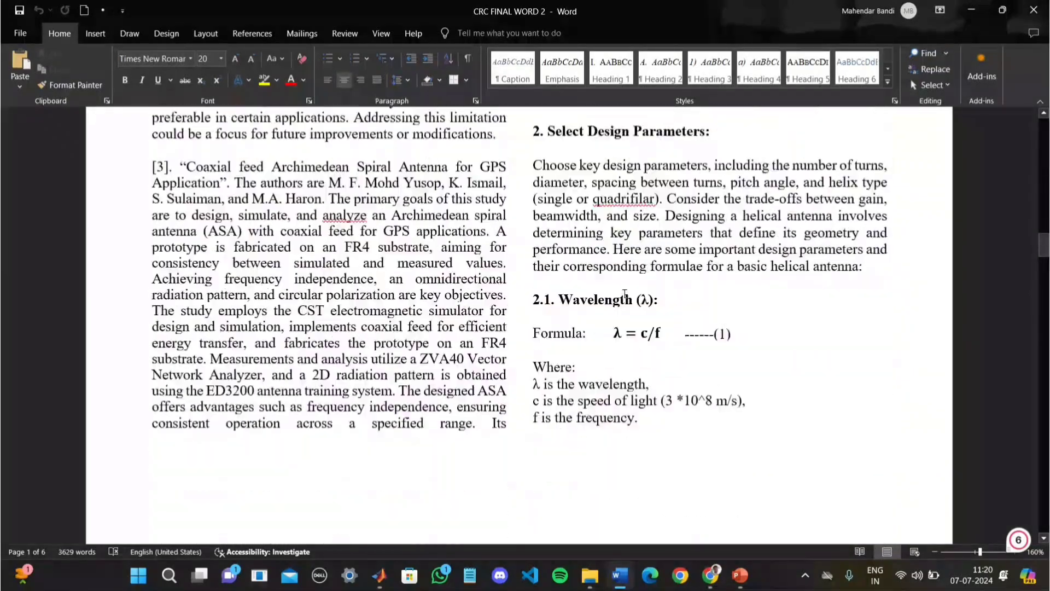
scroll(625, 294, "down", 5)
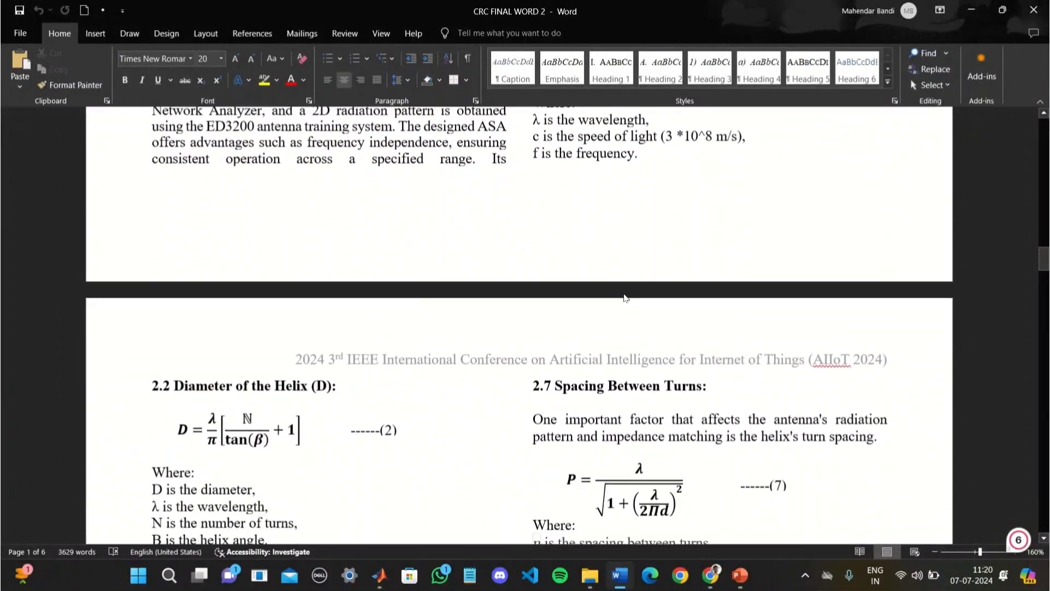
scroll(624, 293, "down", 4)
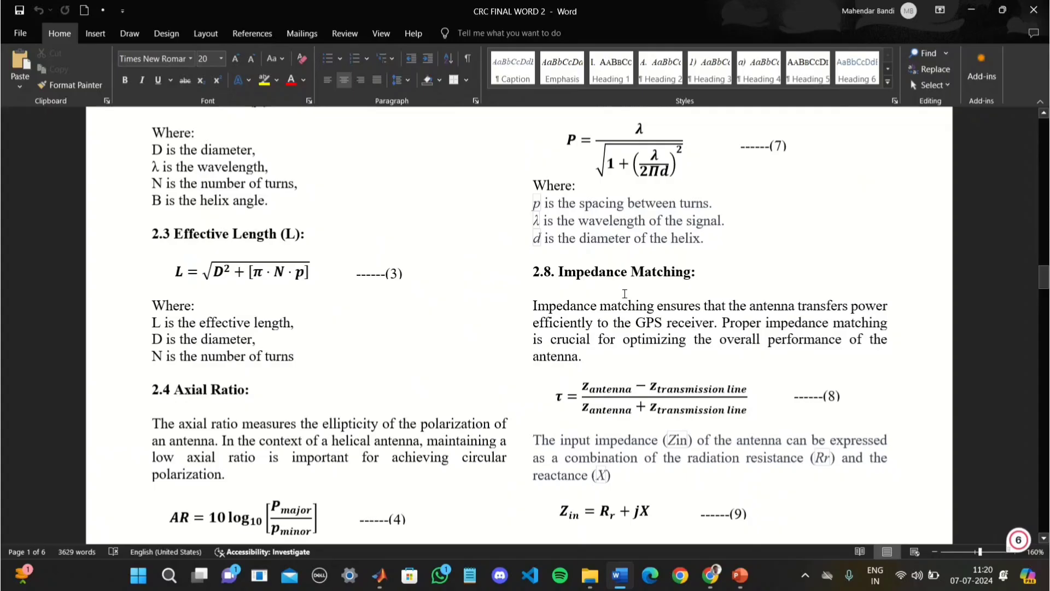
scroll(625, 294, "down", 4)
scroll(624, 294, "down", 10)
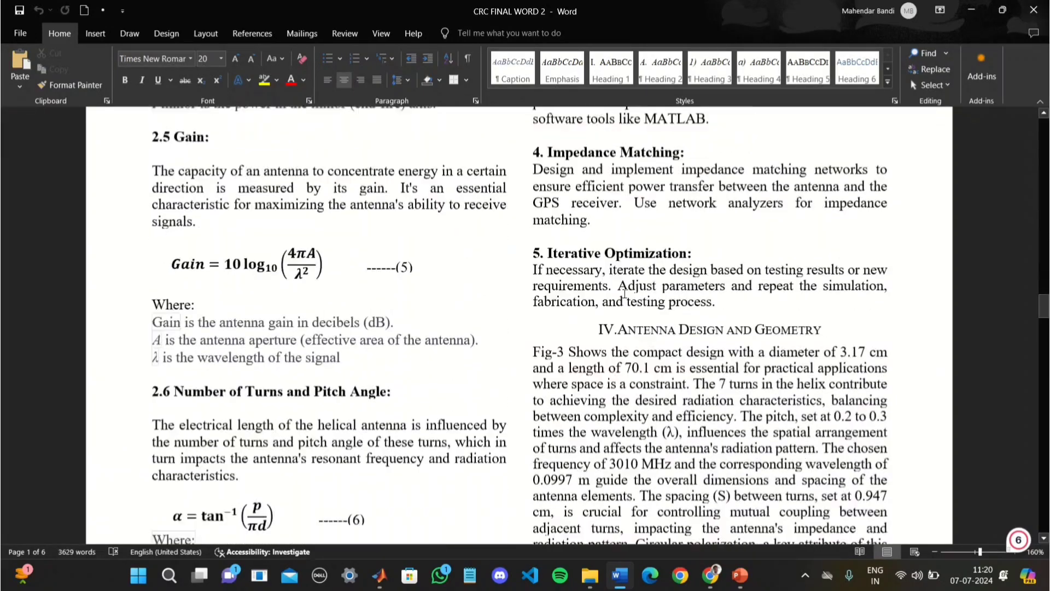
scroll(624, 294, "down", 15)
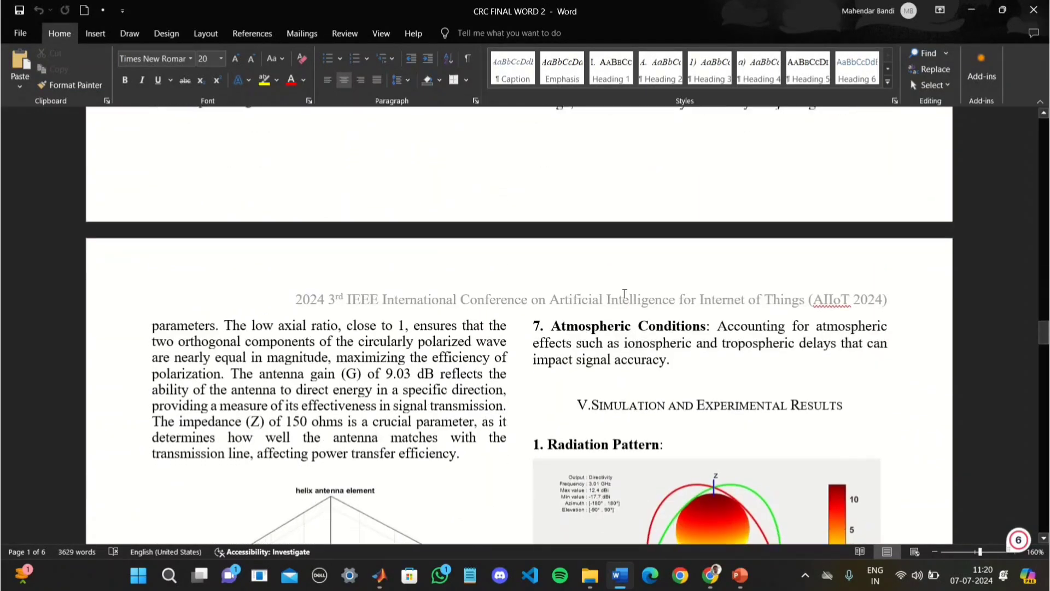
scroll(624, 296, "down", 15)
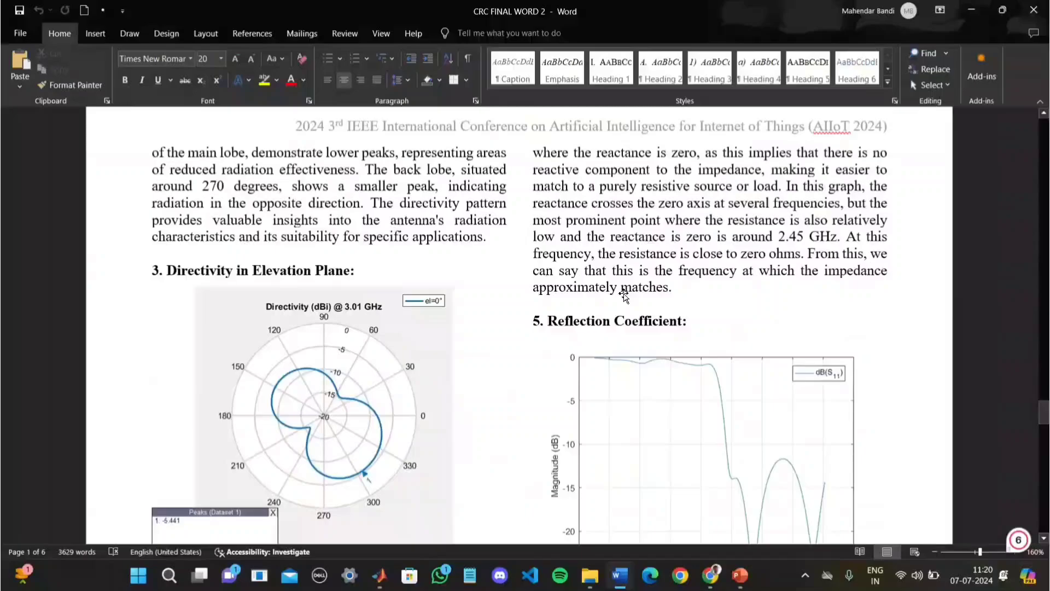
scroll(624, 296, "down", 15)
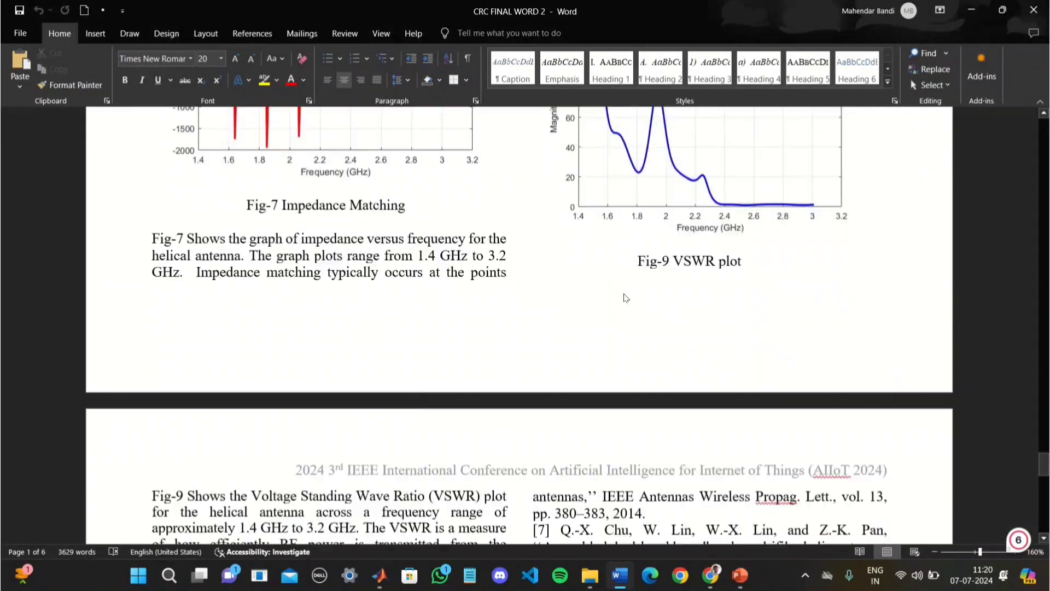
scroll(624, 293, "down", 4)
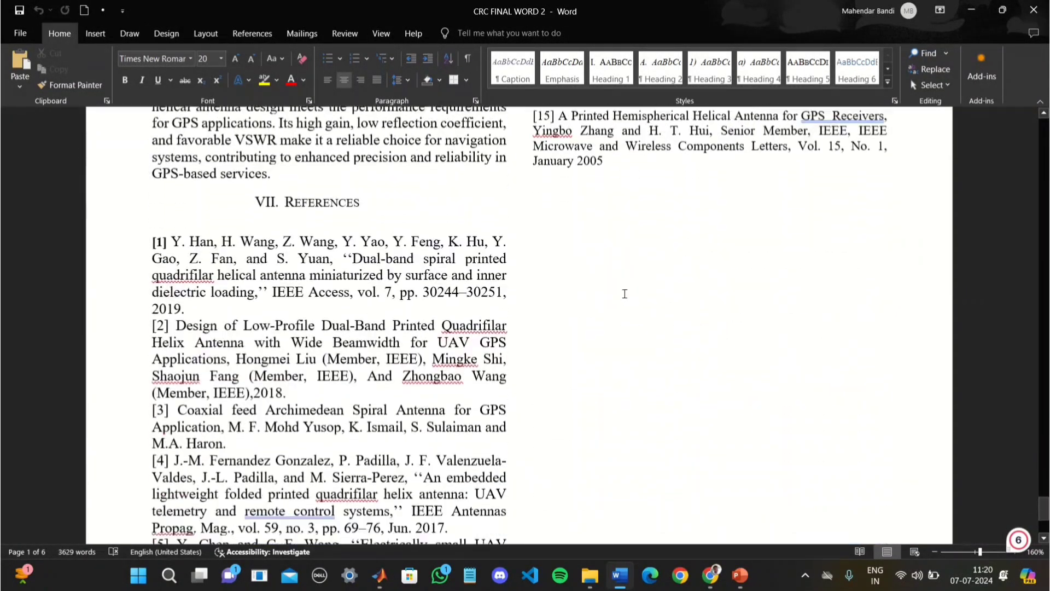
- Scroll through yingbozhang2005.pdf in Chrome to its results, then back up to page 1
mouse_move(709, 575)
left_click(667, 475)
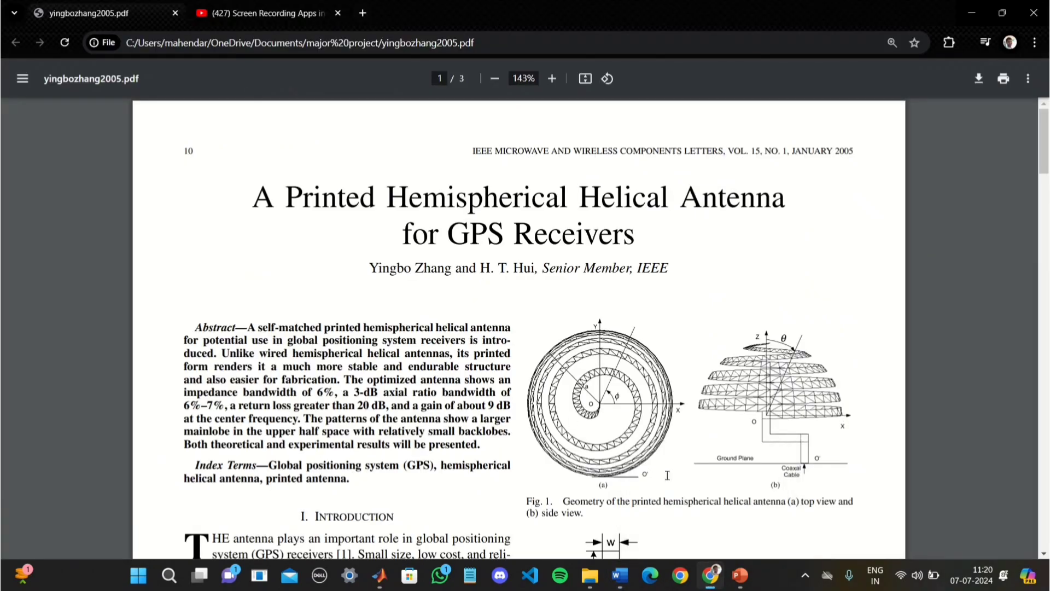
scroll(571, 420, "down", 5)
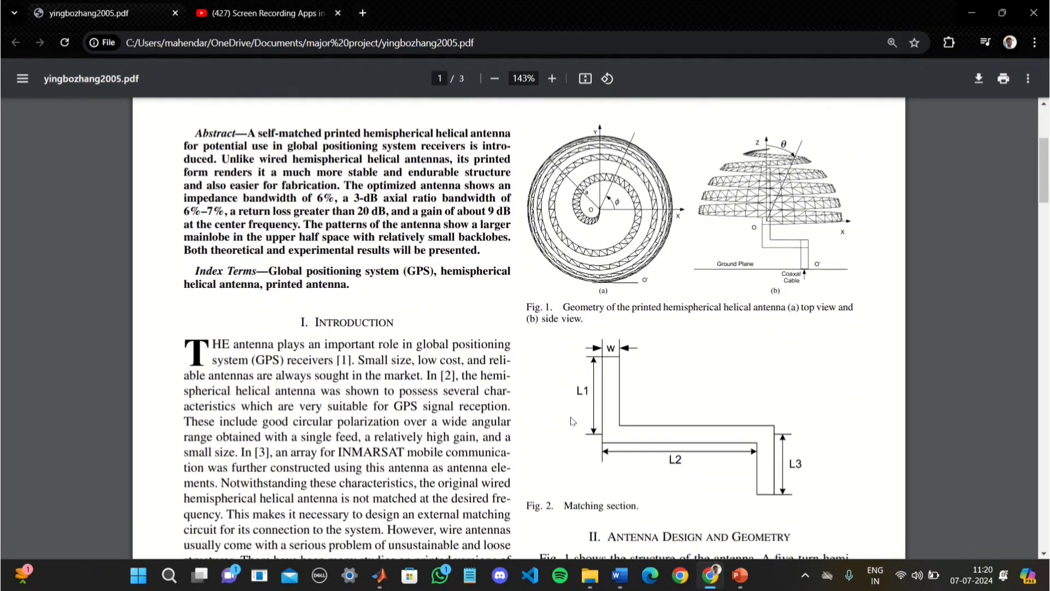
scroll(571, 420, "down", 10)
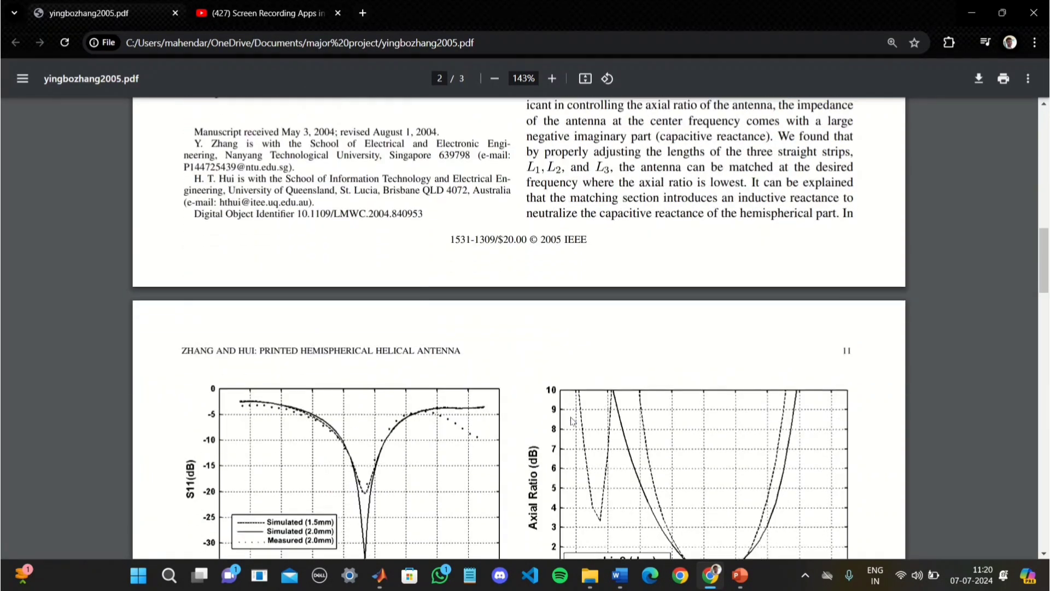
scroll(573, 421, "down", 10)
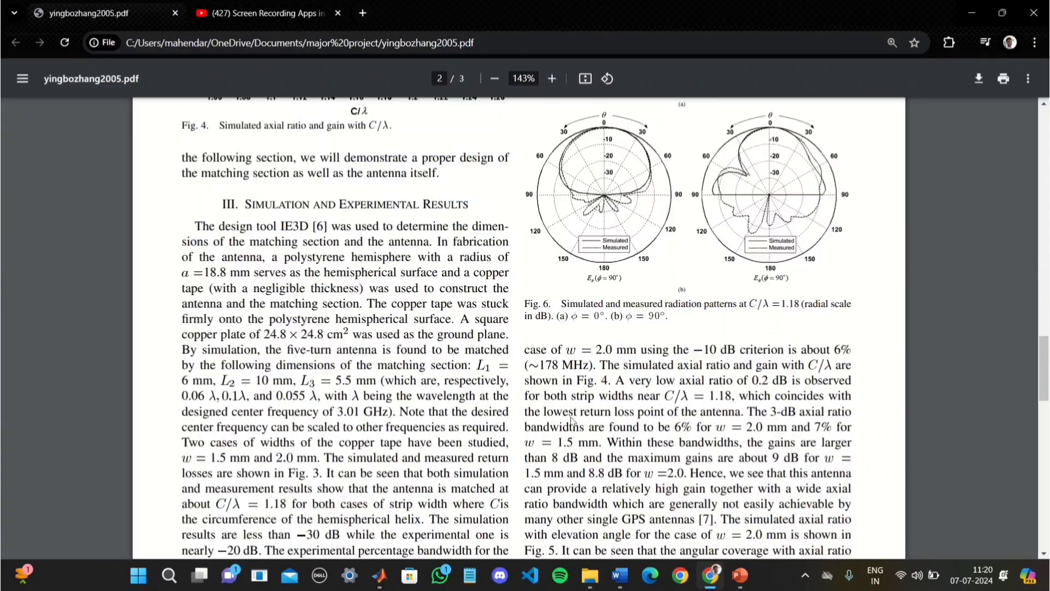
scroll(573, 420, "down", 10)
scroll(573, 420, "up", 15)
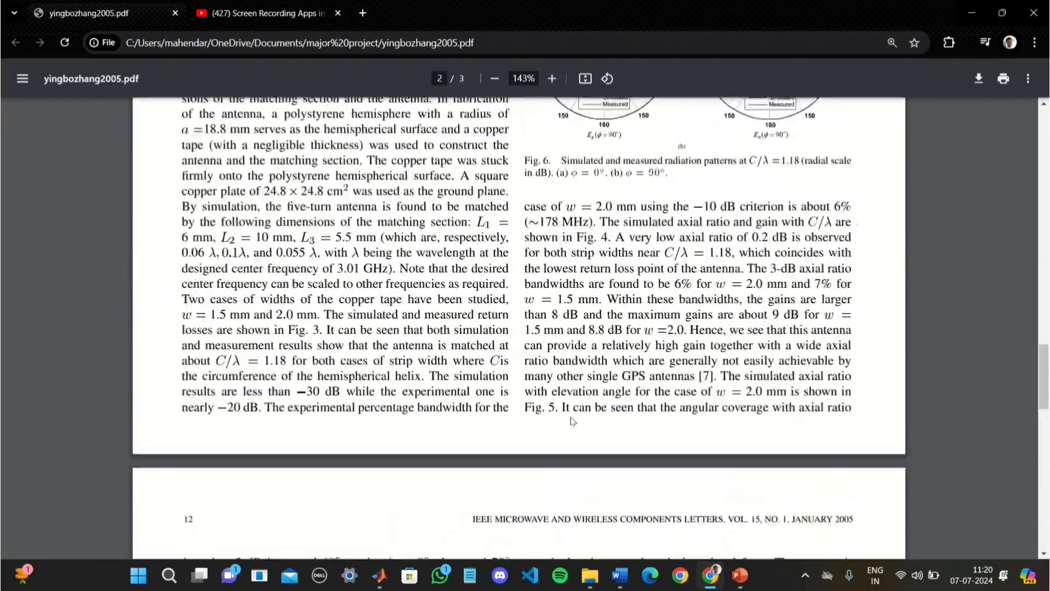
scroll(571, 420, "up", 15)
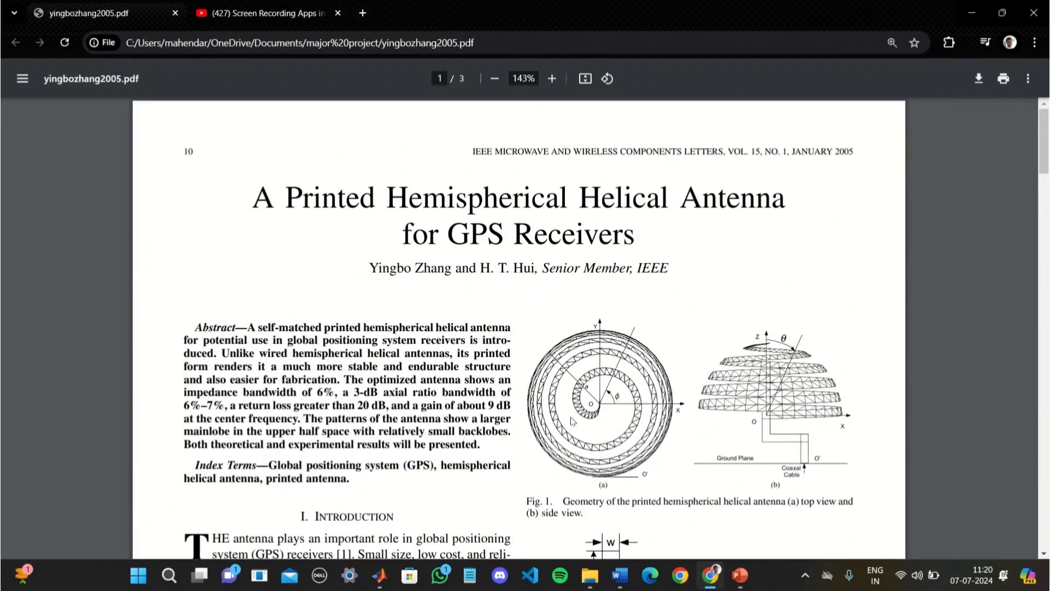